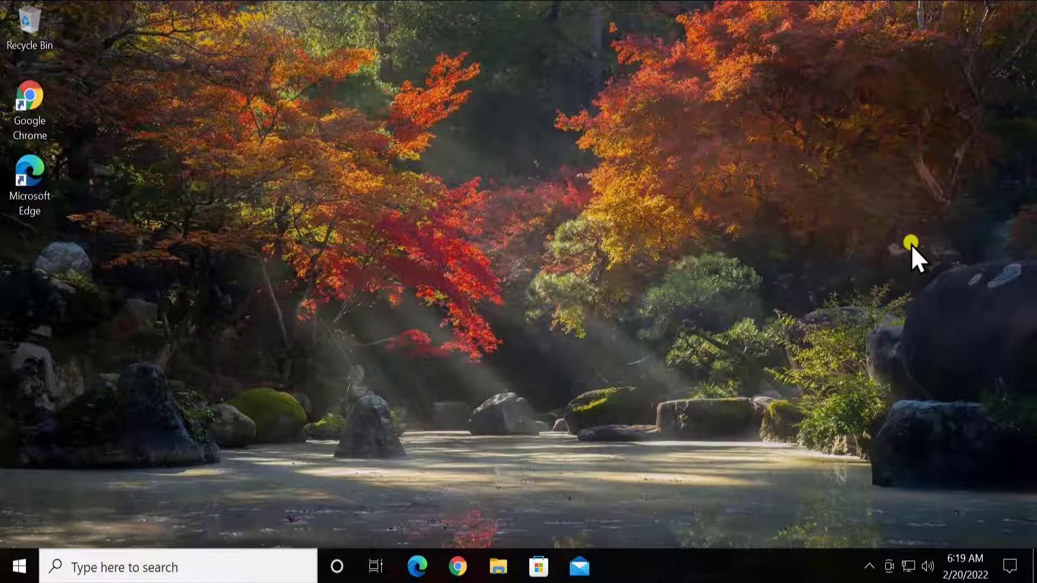
Look at the Windows Security quick actions in the hidden notification-area icons, then dismiss them
left_click(869, 567)
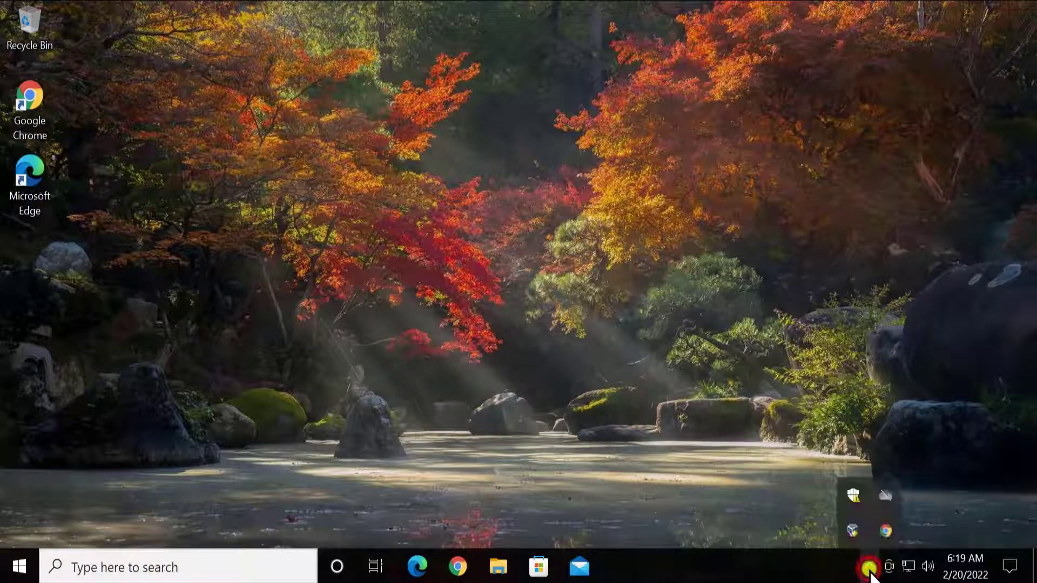
right_click(854, 502)
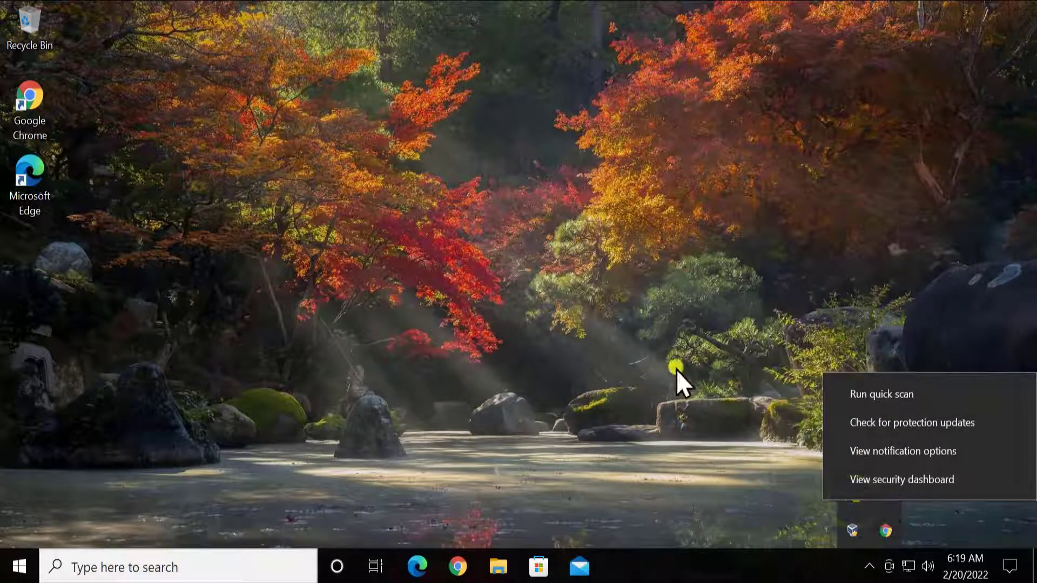
left_click(840, 276)
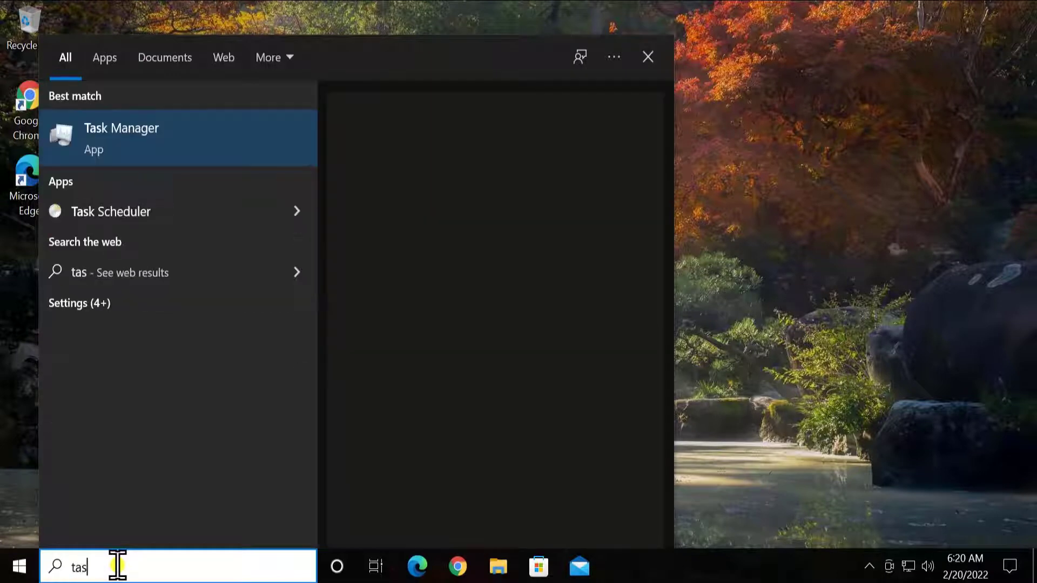
In Task Manager's startup apps, select the Skype entry, then close Task Manager
type("k")
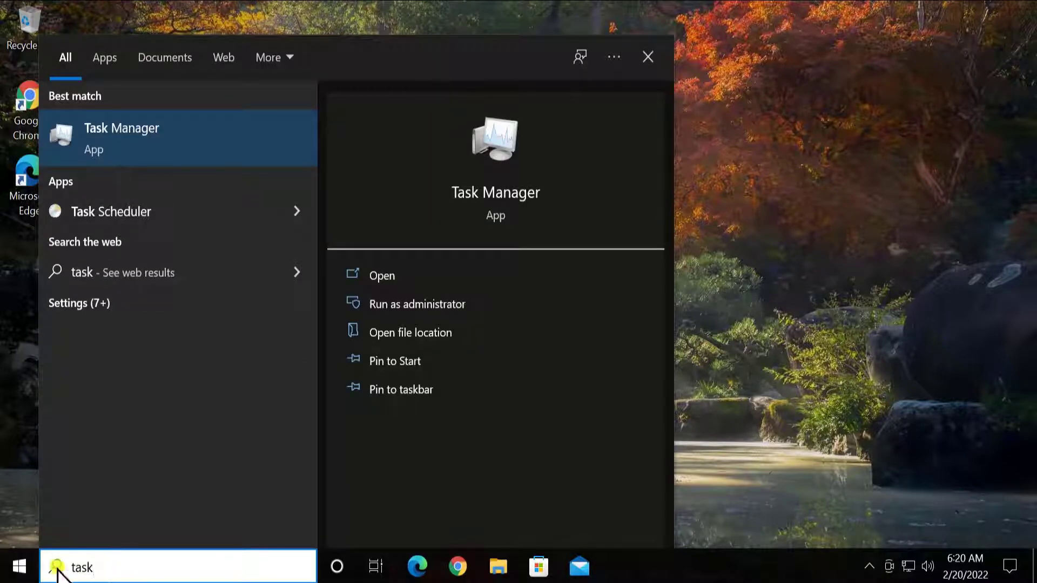
left_click(374, 273)
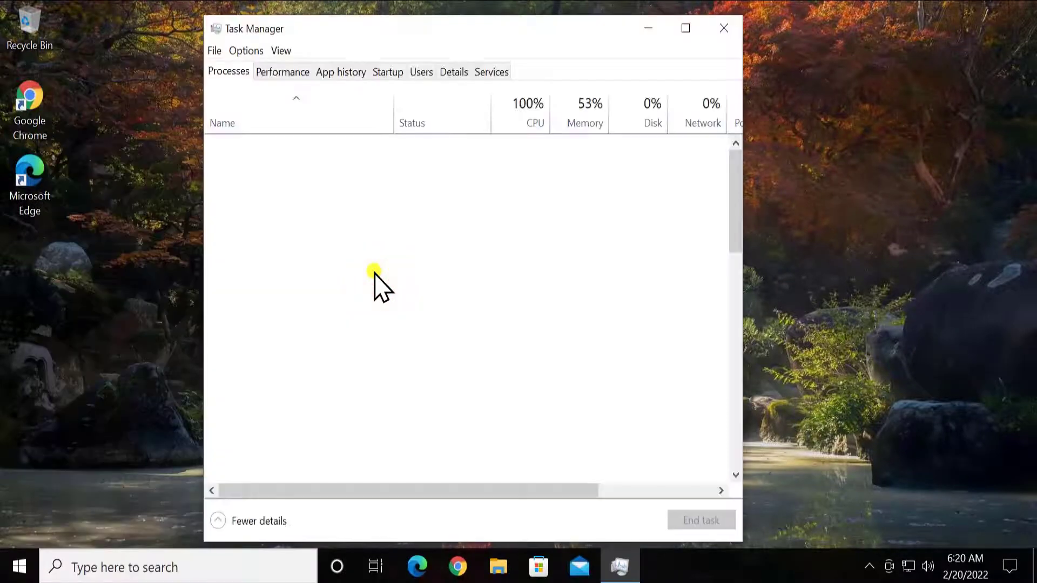
left_click(394, 73)
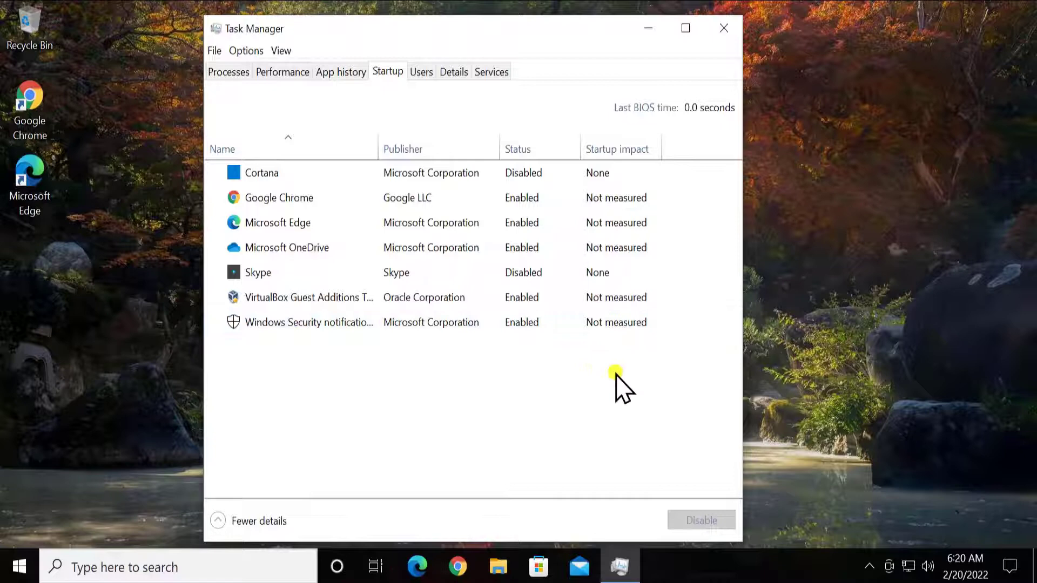
left_click(532, 270)
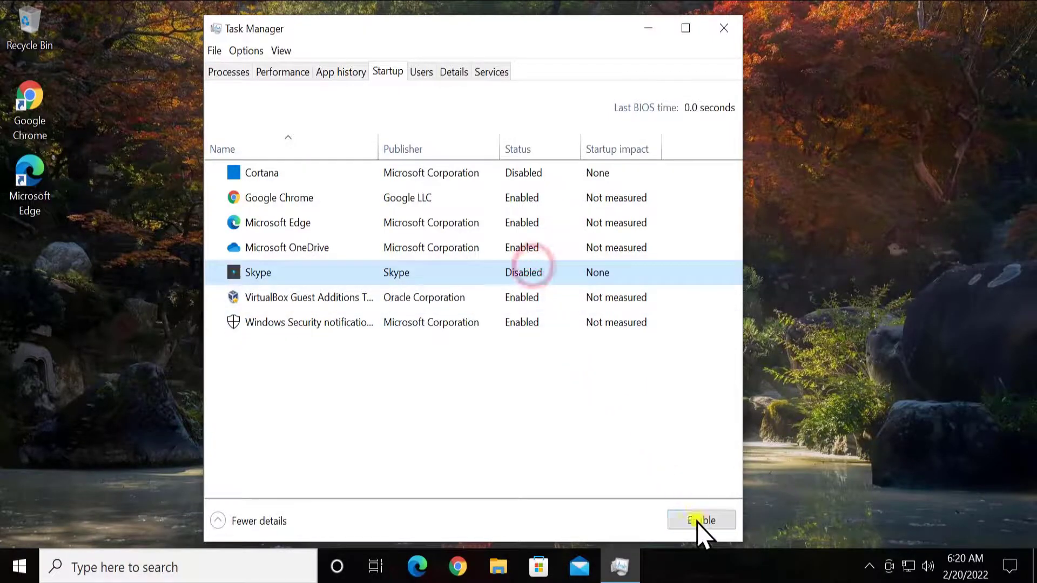
left_click(721, 31)
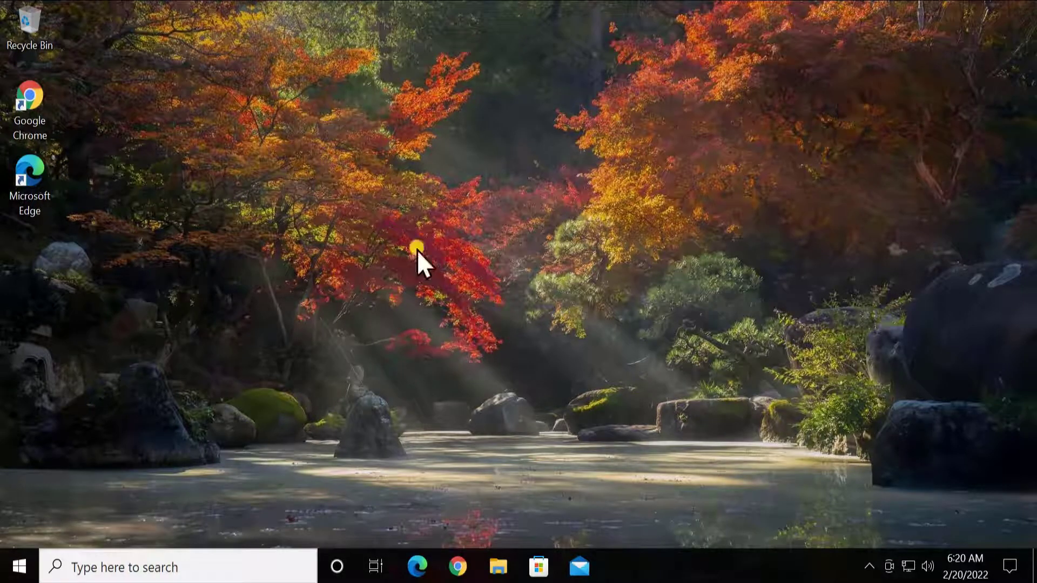
Run rstrui, pick the 2/14/2022 Windows Modules Installer point, and scan for affected programs
left_click(115, 556)
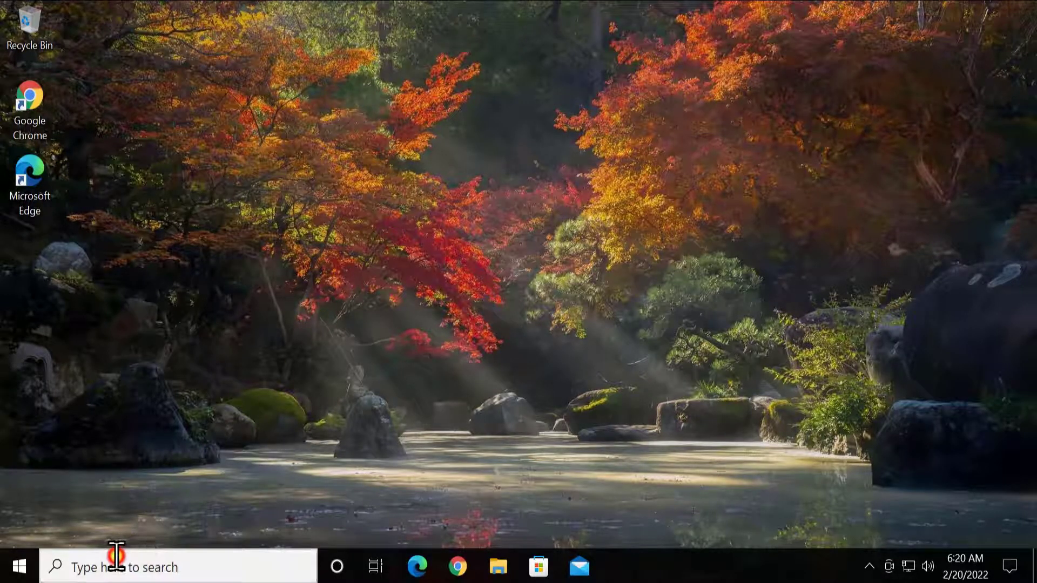
type("rst")
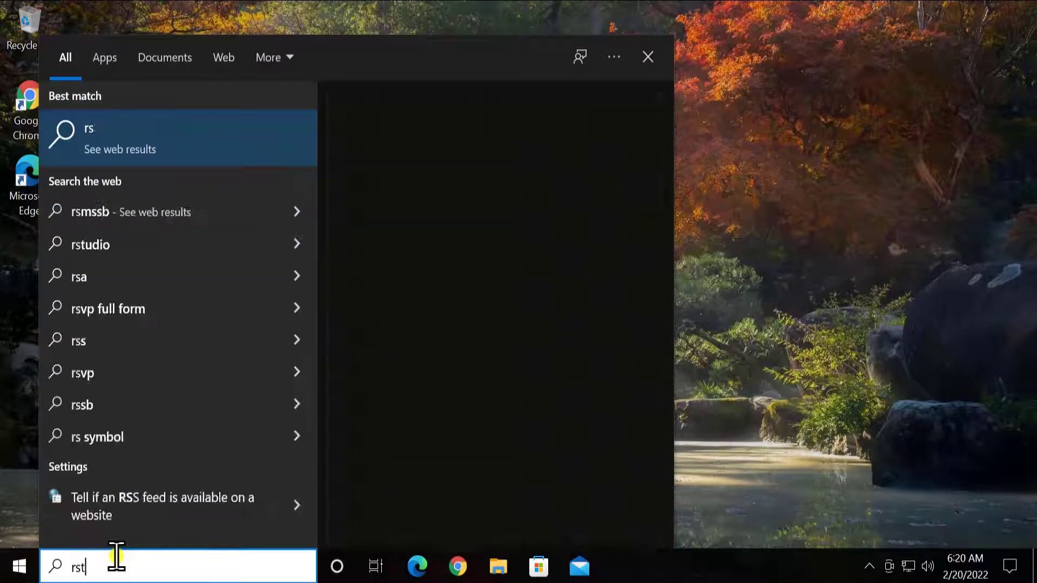
type("ru")
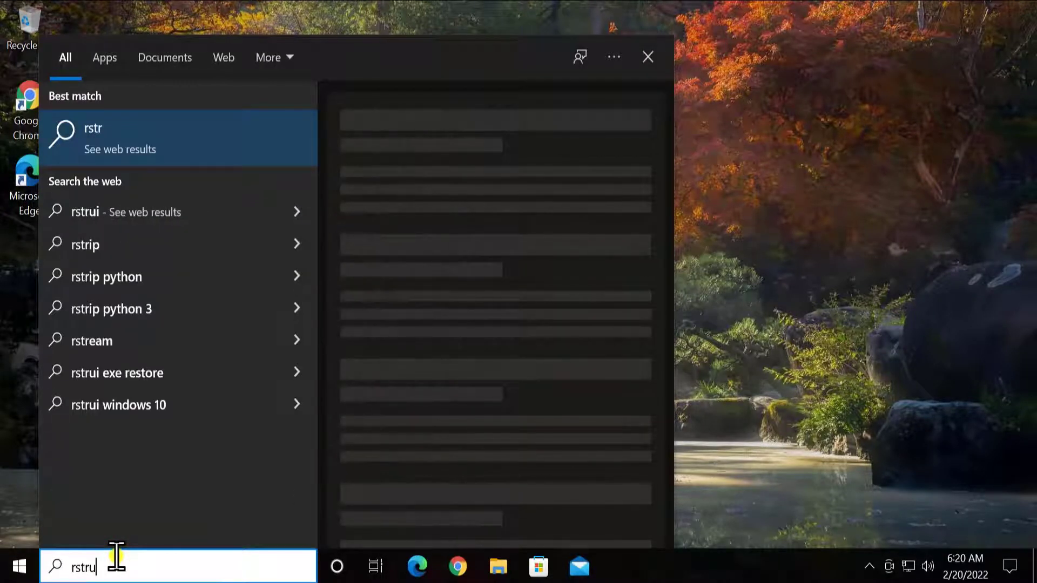
type("i")
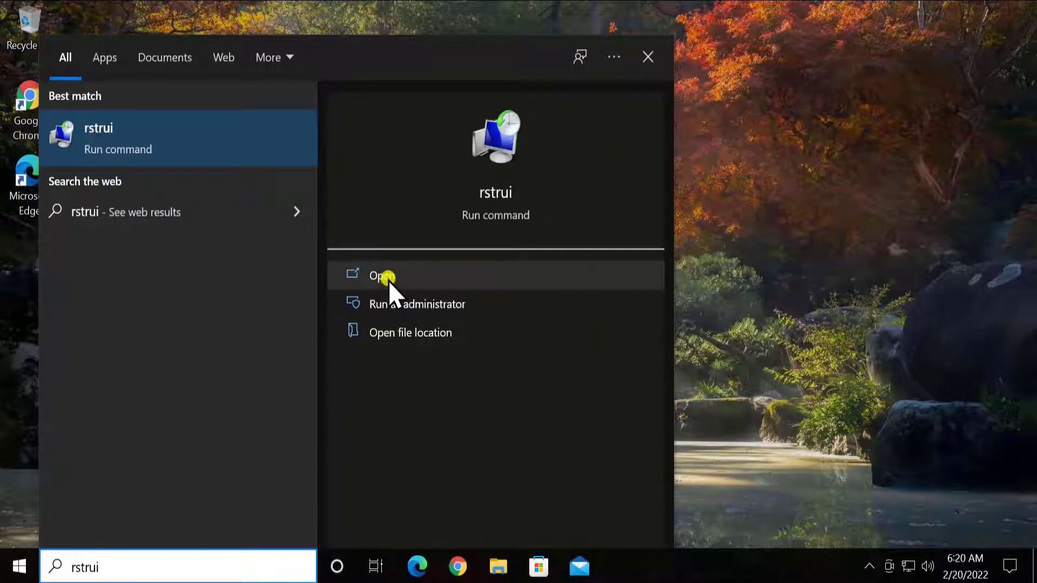
left_click(534, 271)
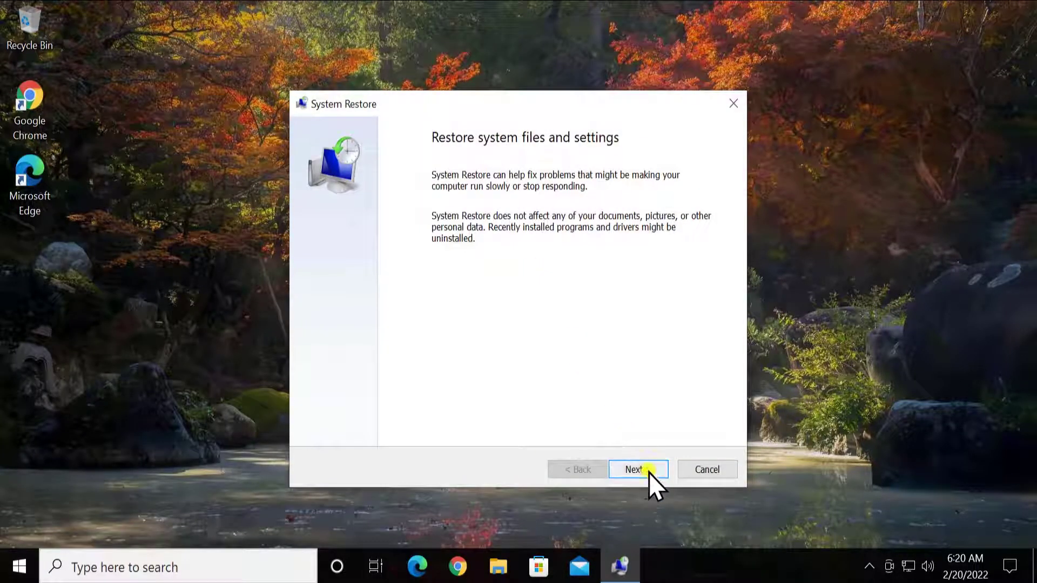
left_click(649, 472)
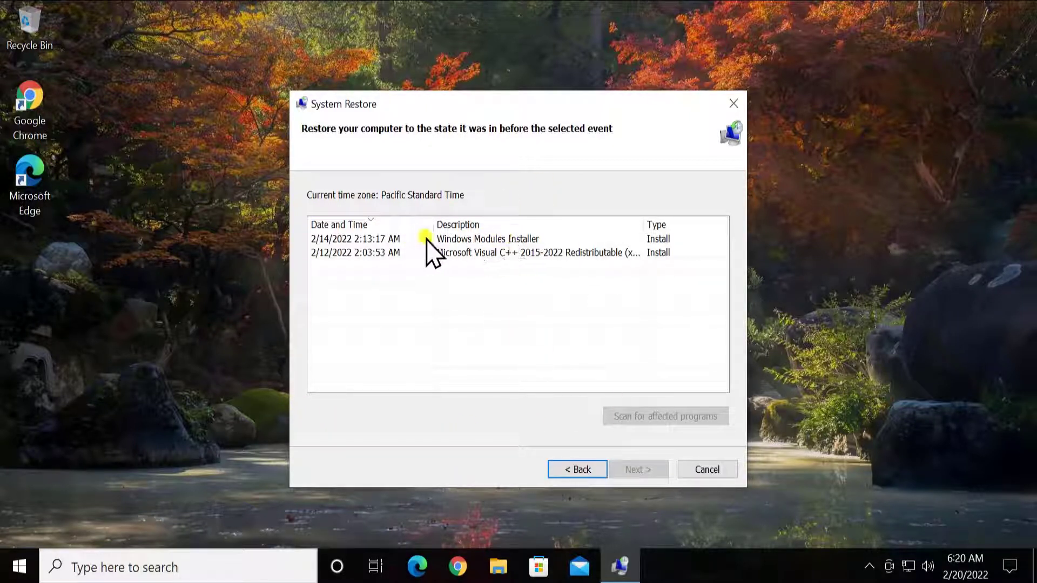
left_click(455, 239)
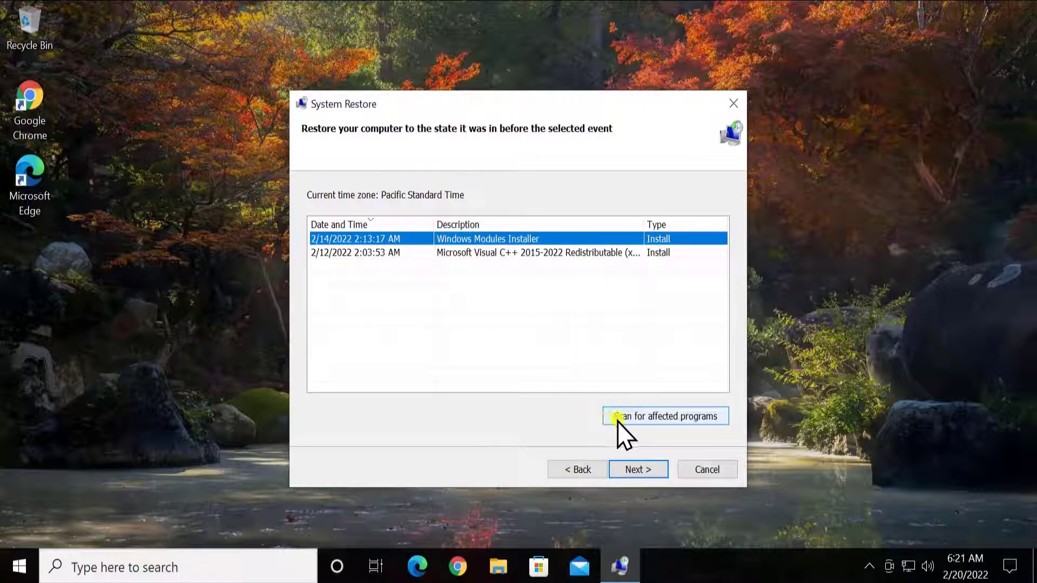
left_click(689, 419)
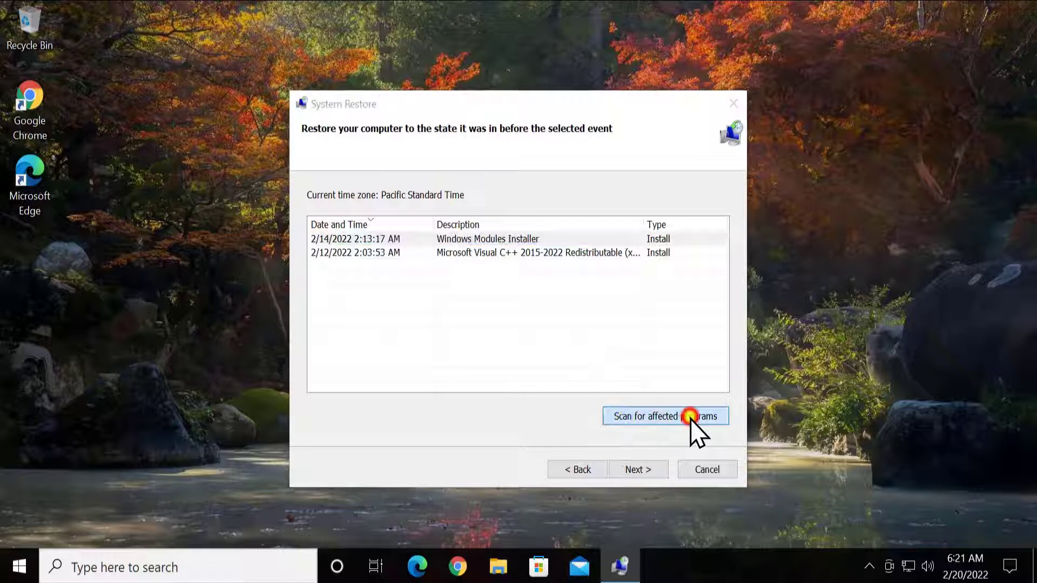
Review the scan listing Chrome and a .NET update, then exit System Restore without restoring
left_click_drag(475, 170, 649, 189)
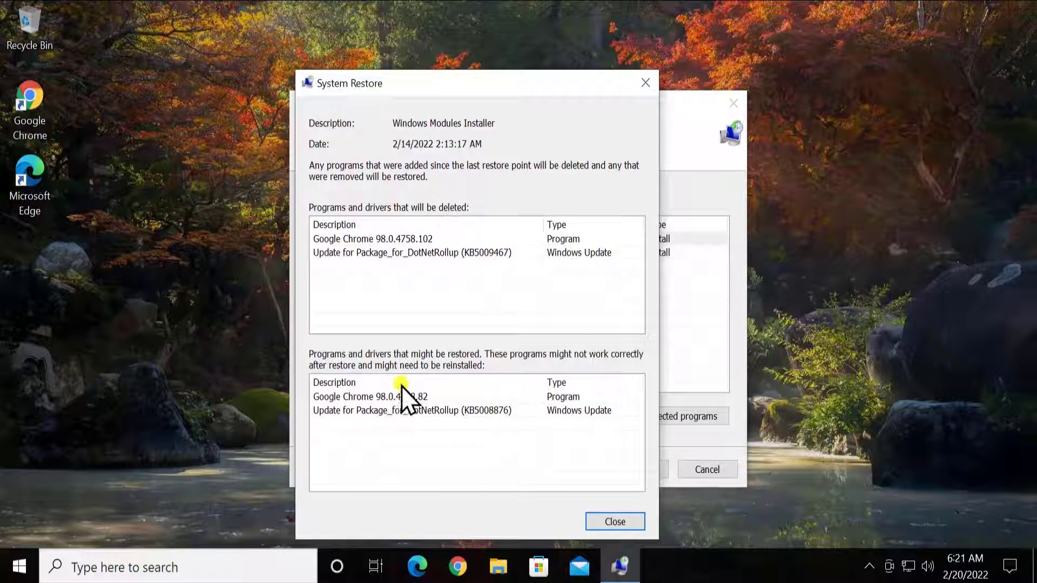
left_click(616, 521)
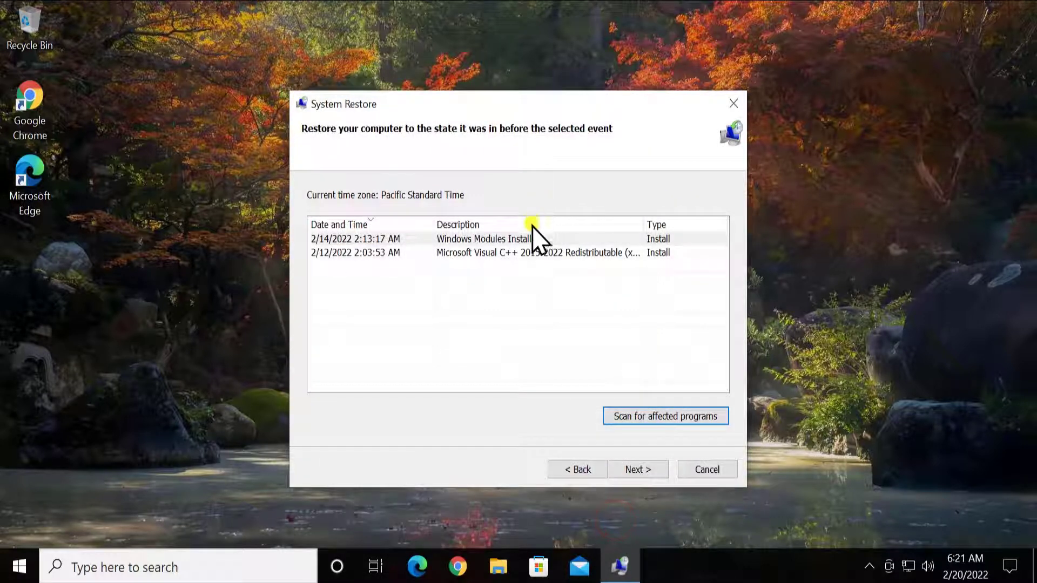
left_click(526, 238)
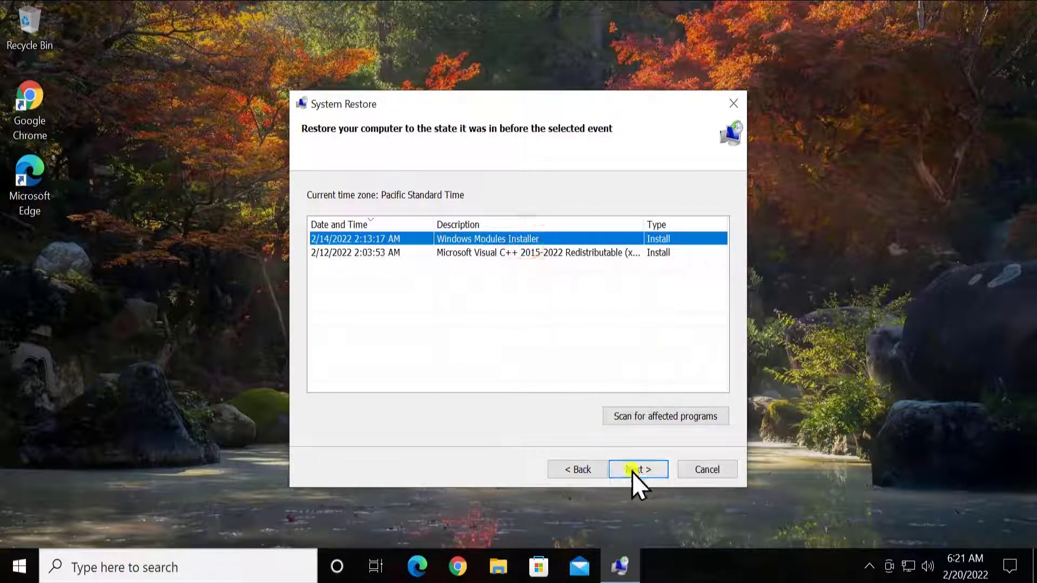
left_click(734, 109)
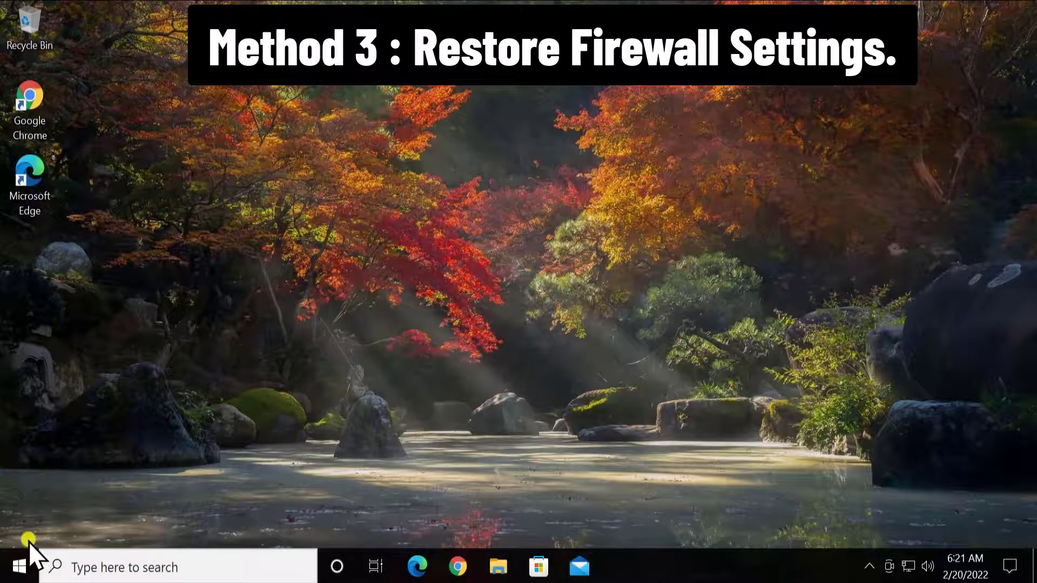
Go to Settings' Update & Security section and show its Windows Security page
left_click(21, 566)
mouse_move(21, 484)
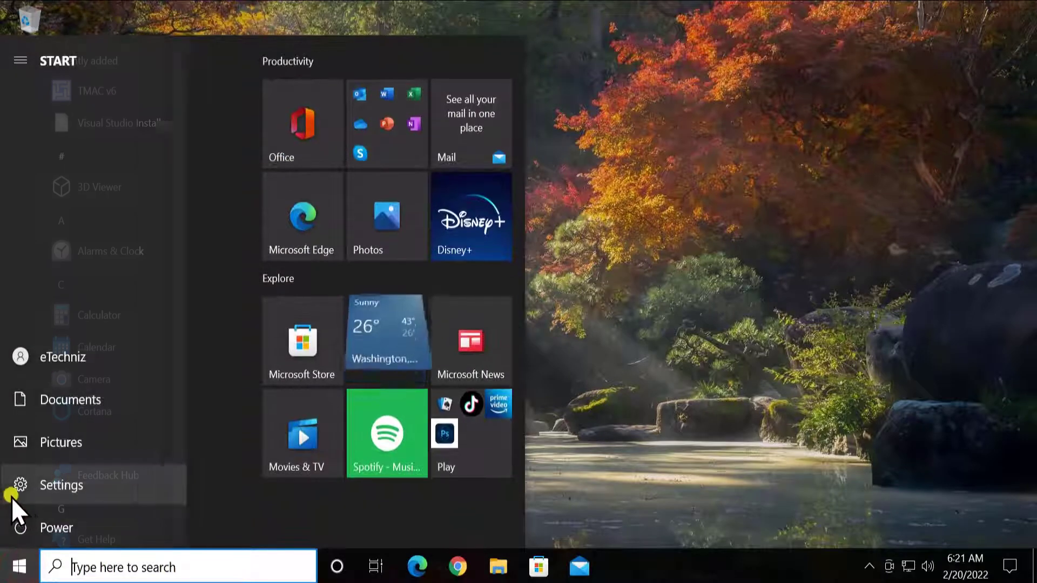
left_click(125, 491)
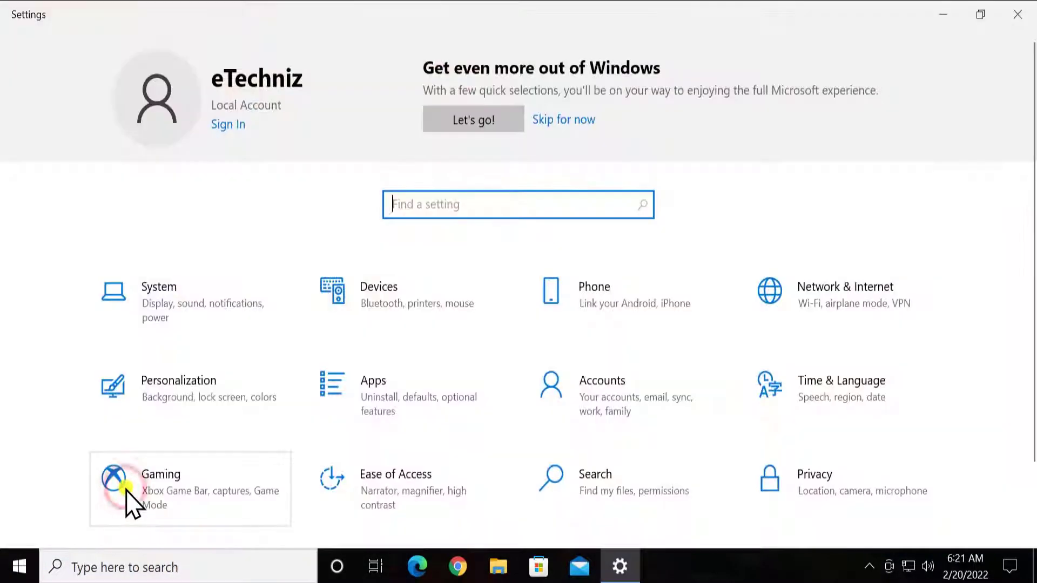
scroll(265, 456, "down", 3)
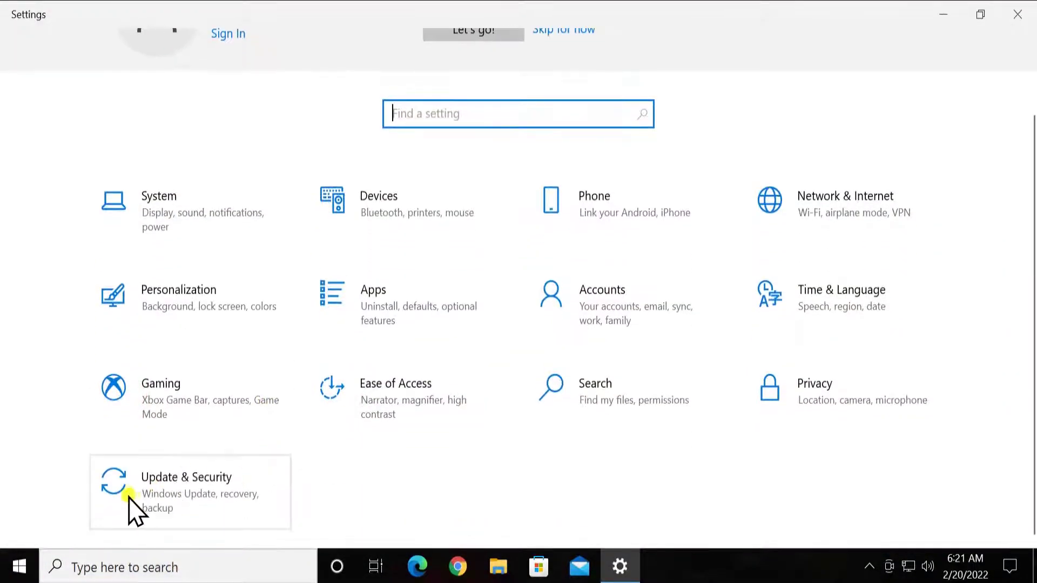
left_click(215, 499)
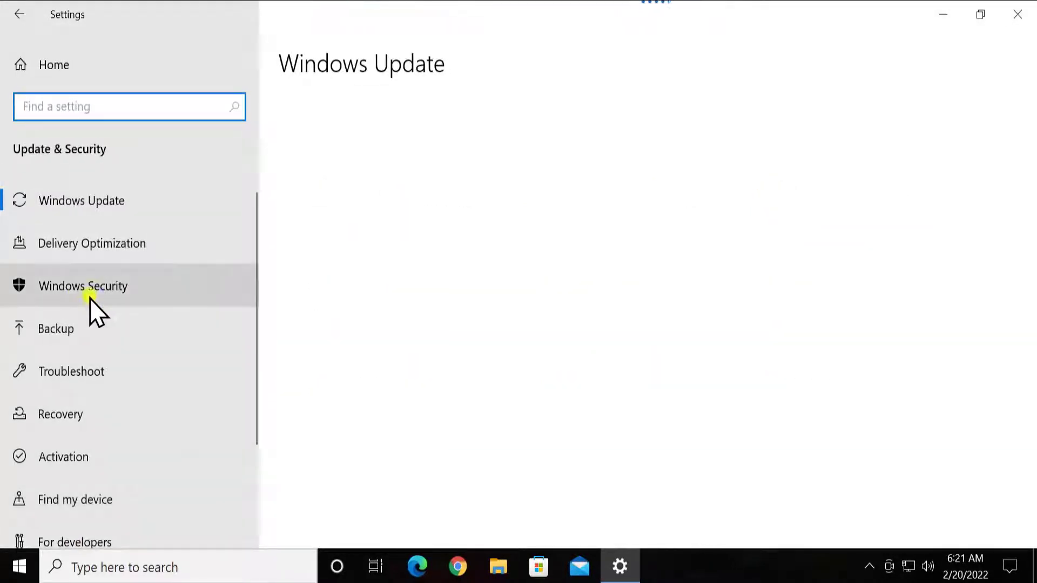
left_click(138, 295)
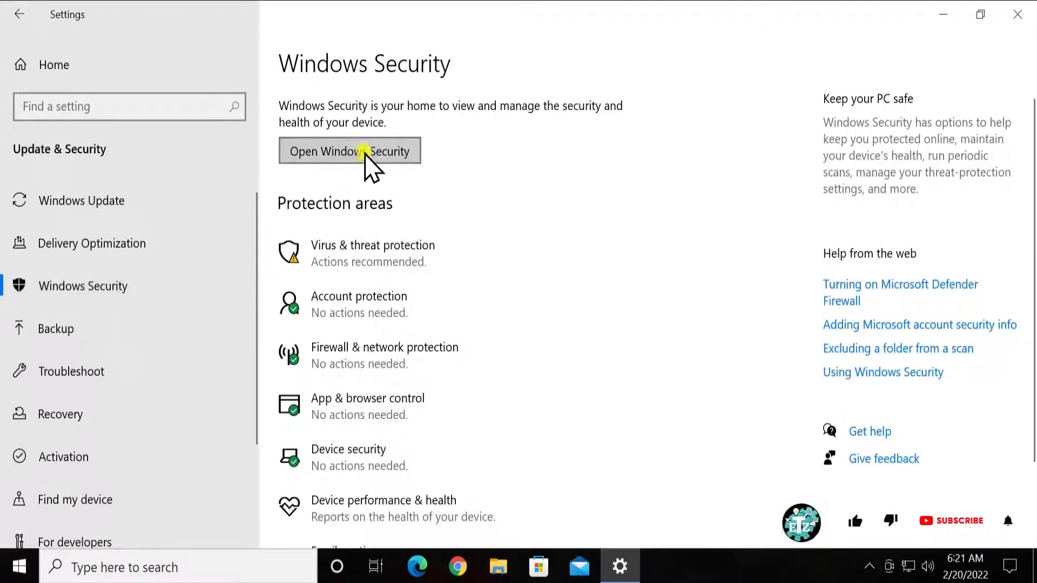
Cancel Firewall & network protection's Restore firewalls to default, then close Windows Security and Settings
left_click(398, 154)
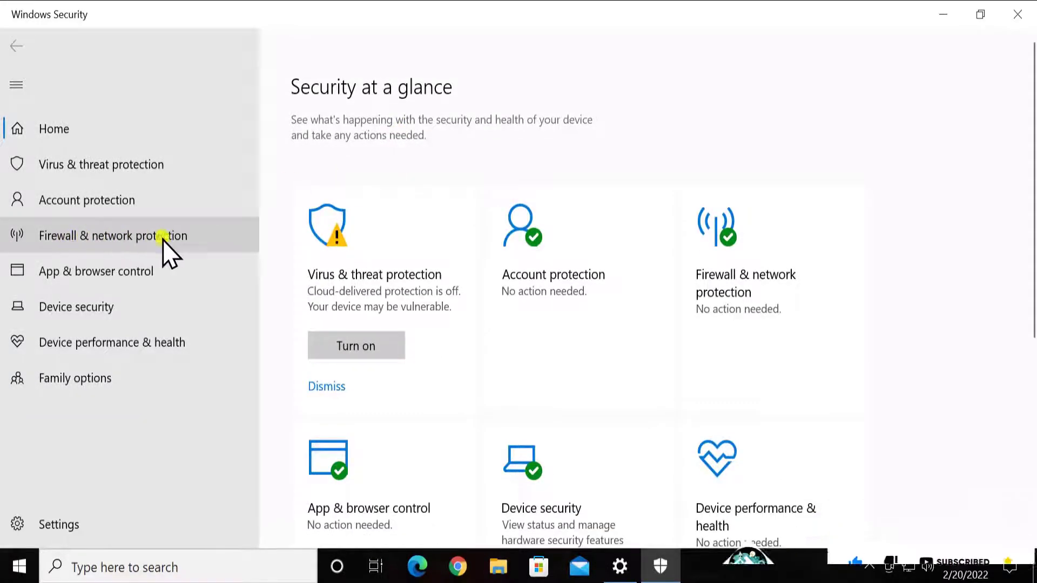
left_click(176, 238)
scroll(540, 248, "down", 2)
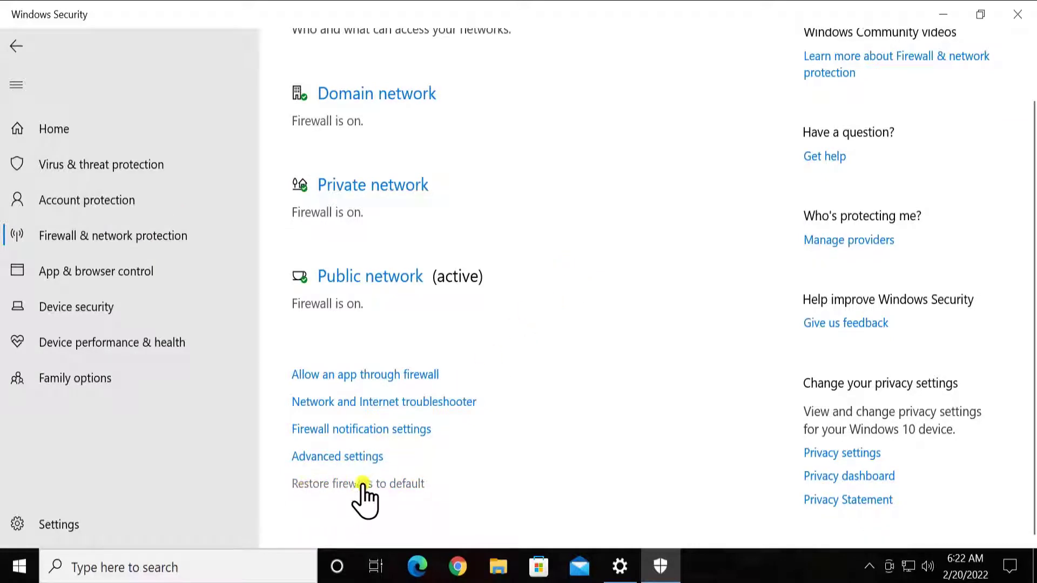
left_click(411, 485)
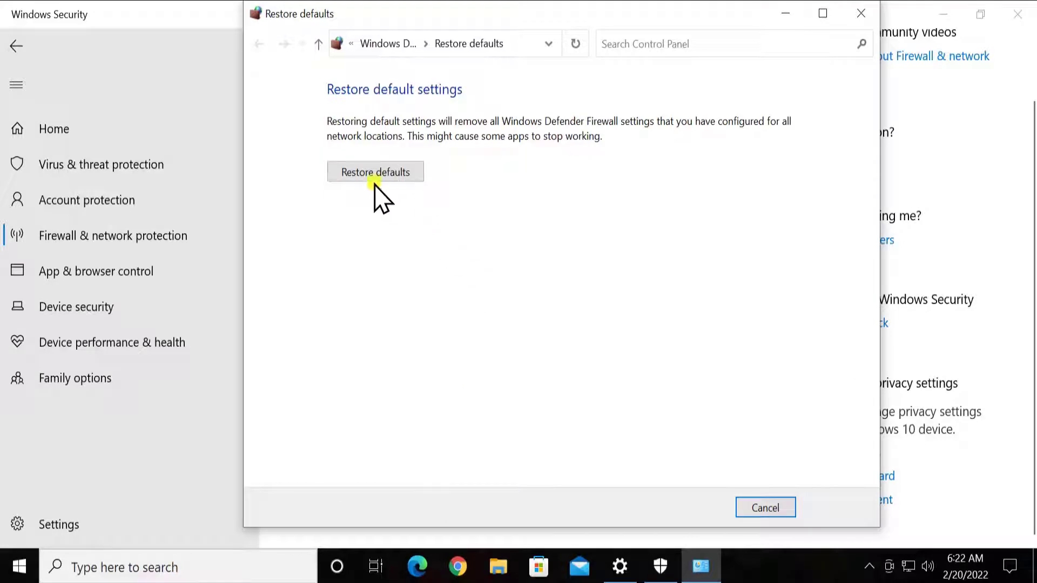
left_click(764, 506)
left_click(1018, 14)
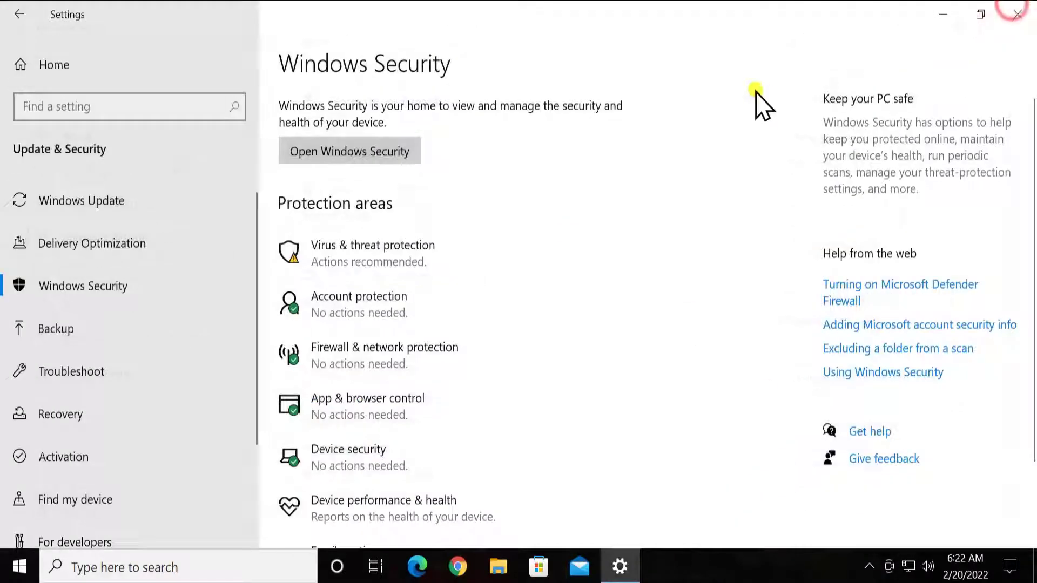
left_click(1018, 16)
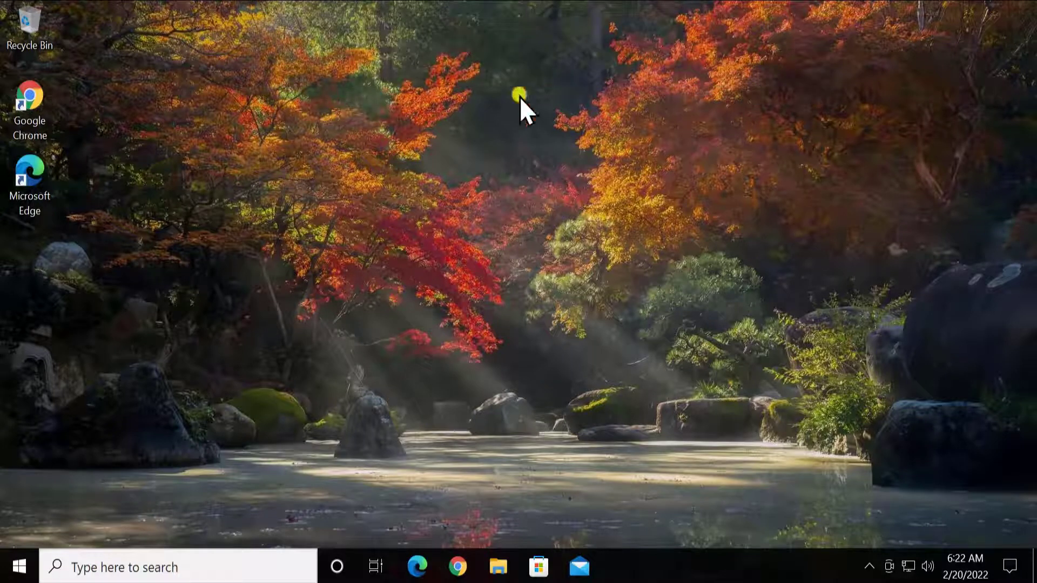
Allow Full control for the eTechniz account on the Microsoft Edge shortcut and apply it
left_click(31, 172)
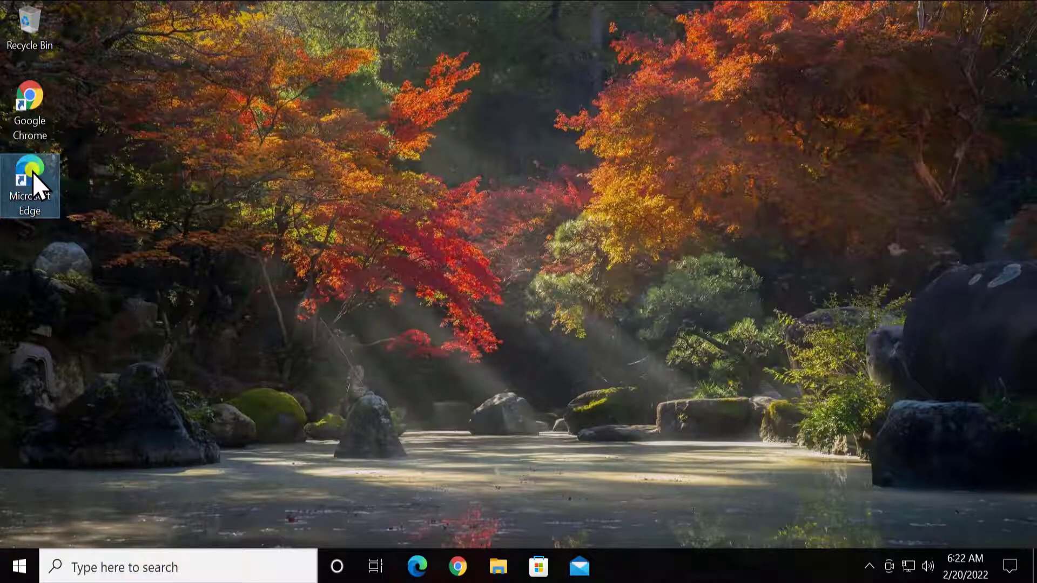
right_click(32, 173)
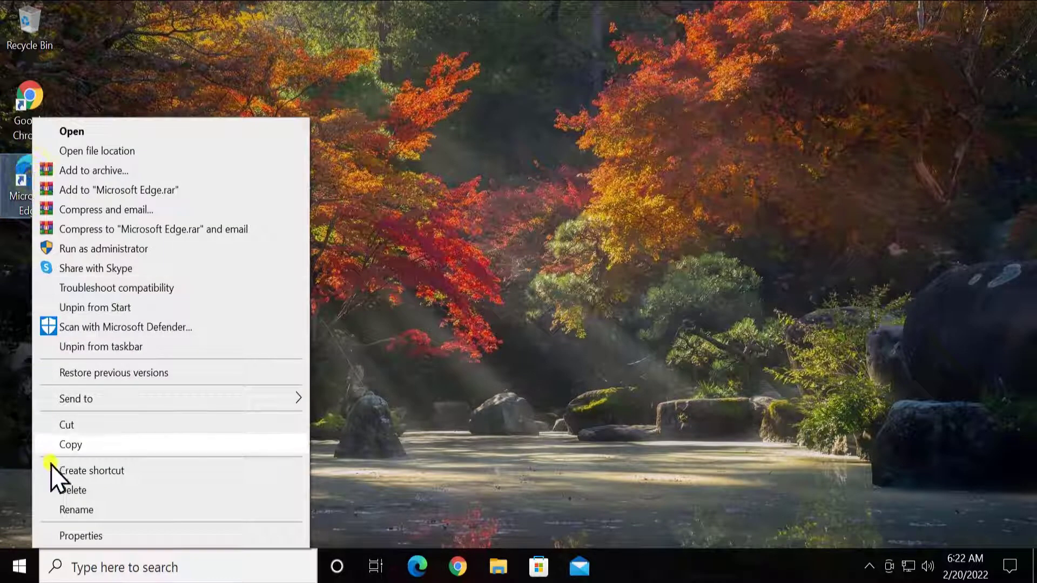
left_click(133, 537)
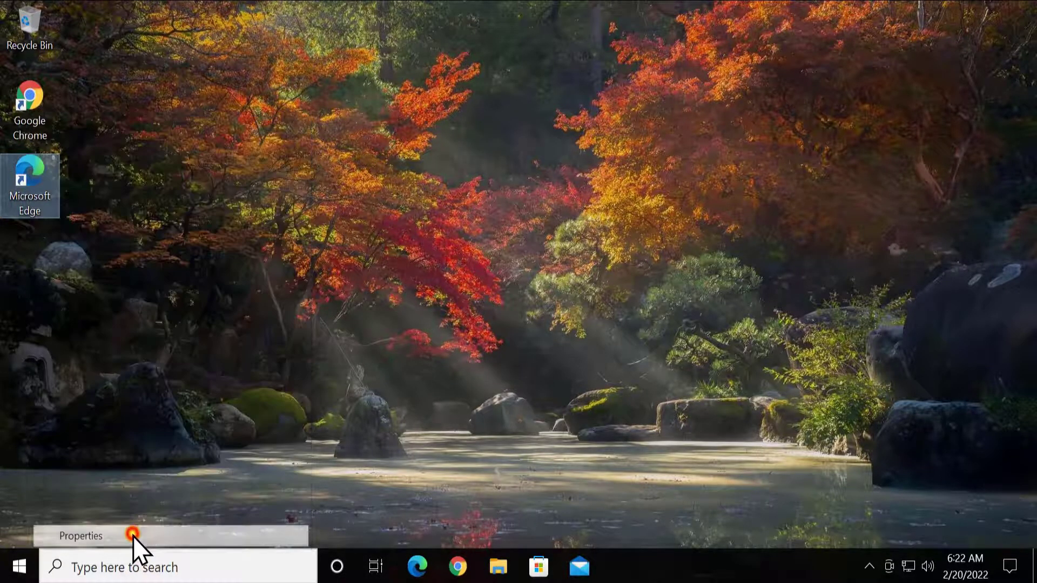
left_click(90, 91)
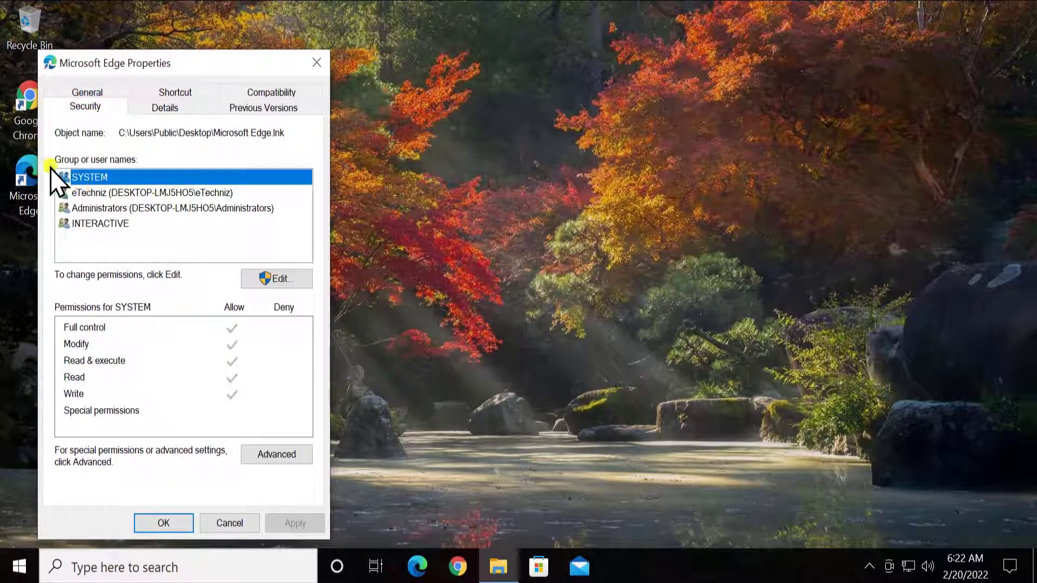
left_click(127, 193)
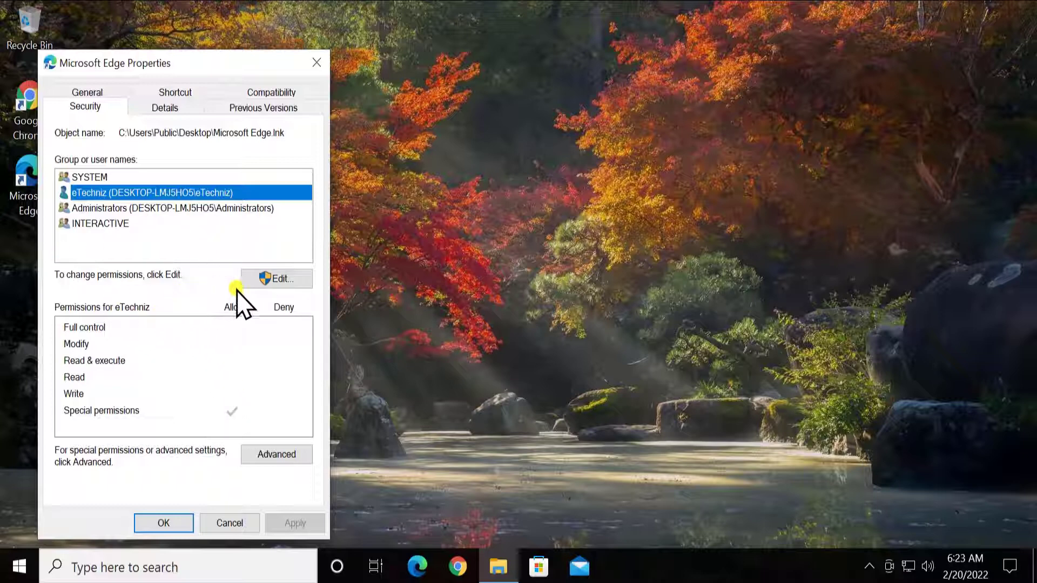
left_click(287, 277)
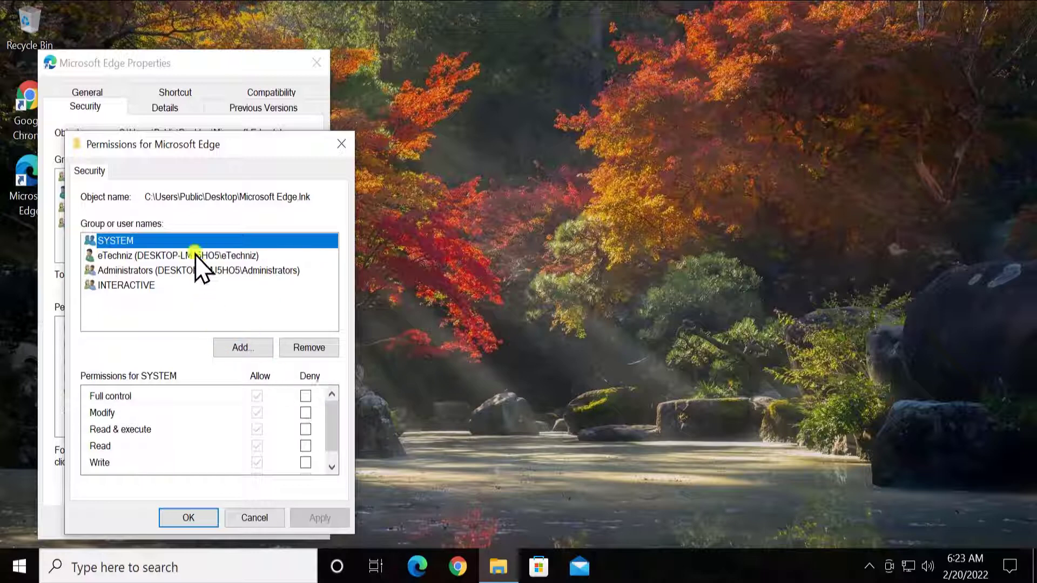
left_click(154, 257)
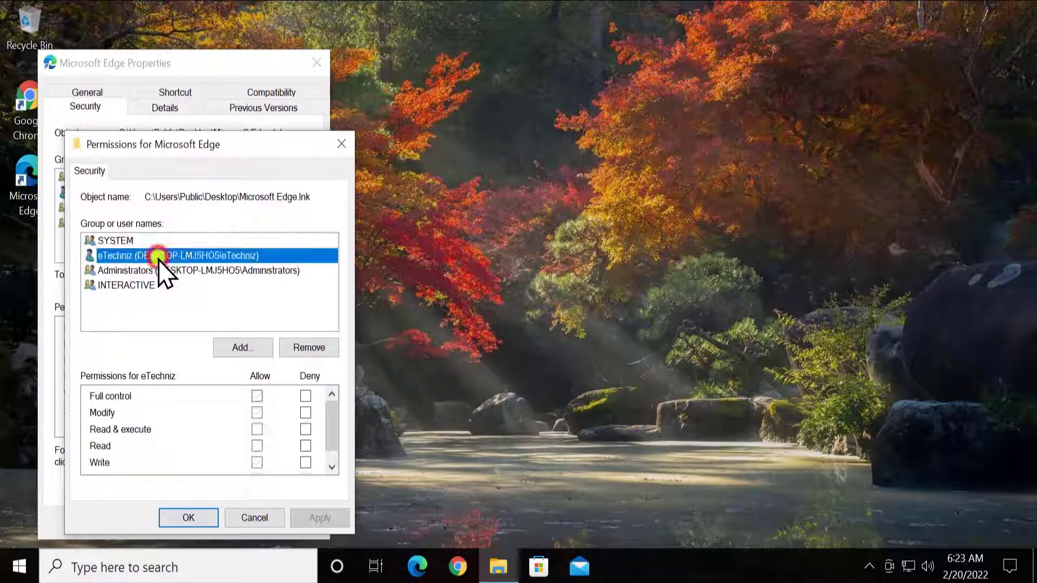
left_click(257, 396)
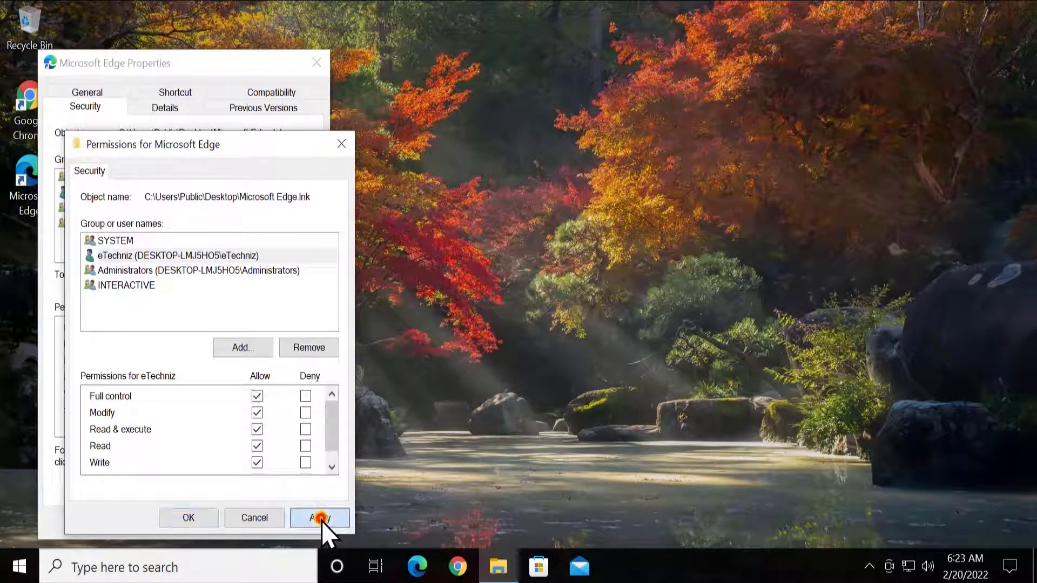
left_click(322, 520)
left_click(186, 519)
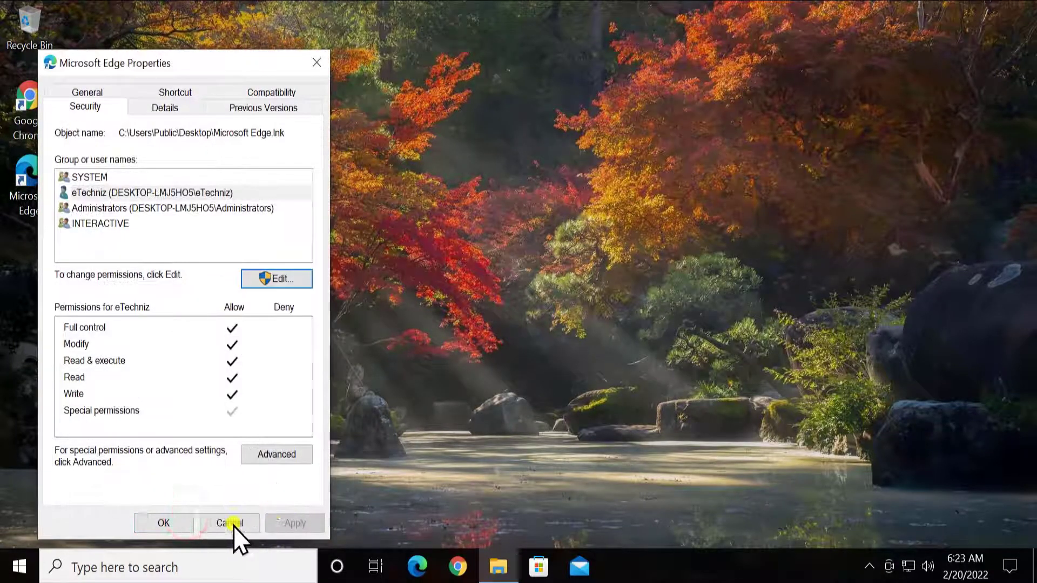
left_click(151, 523)
left_click(382, 102)
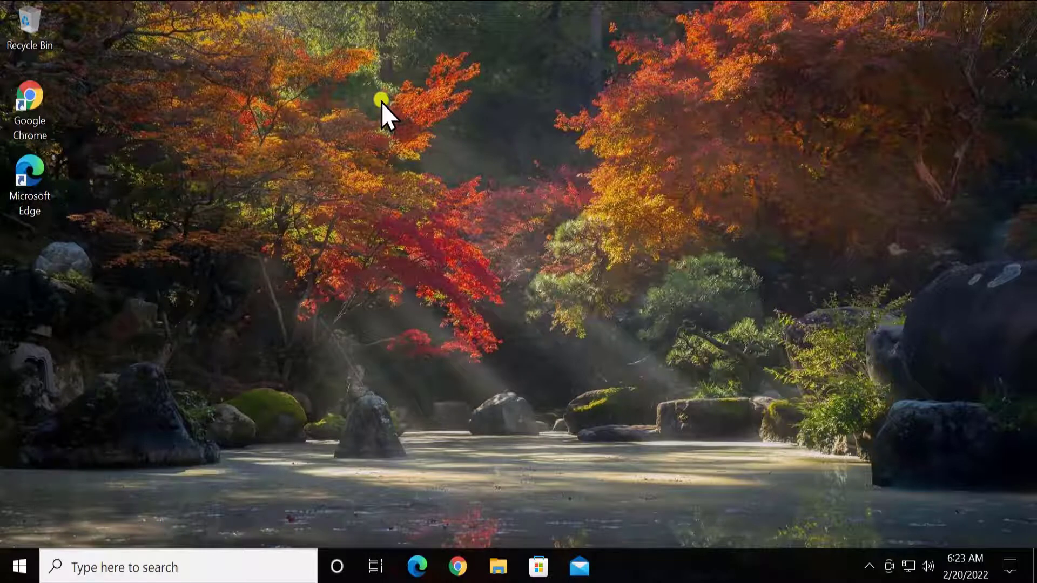